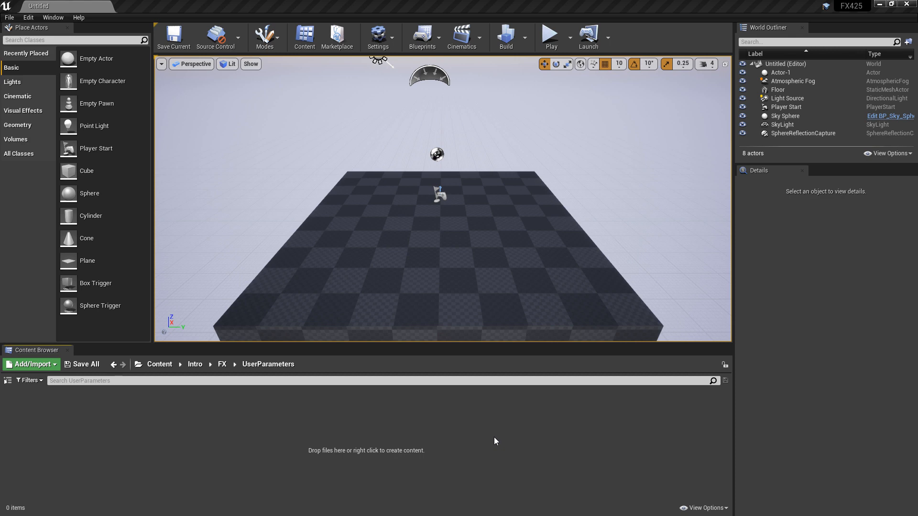
- Create a Niagara emitter from a mesh burst template in the UserParameters folder and name it NE_Base_01
right_click(196, 433)
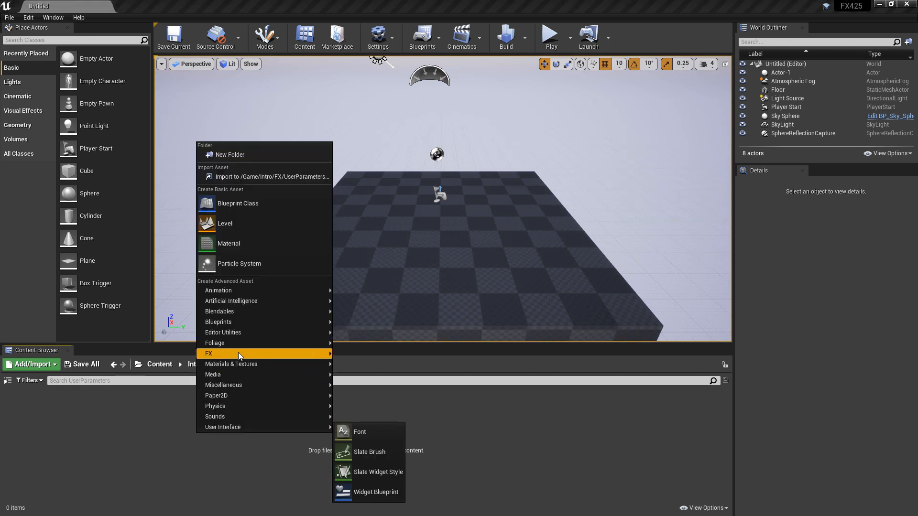
mouse_move(239, 352)
left_click(405, 401)
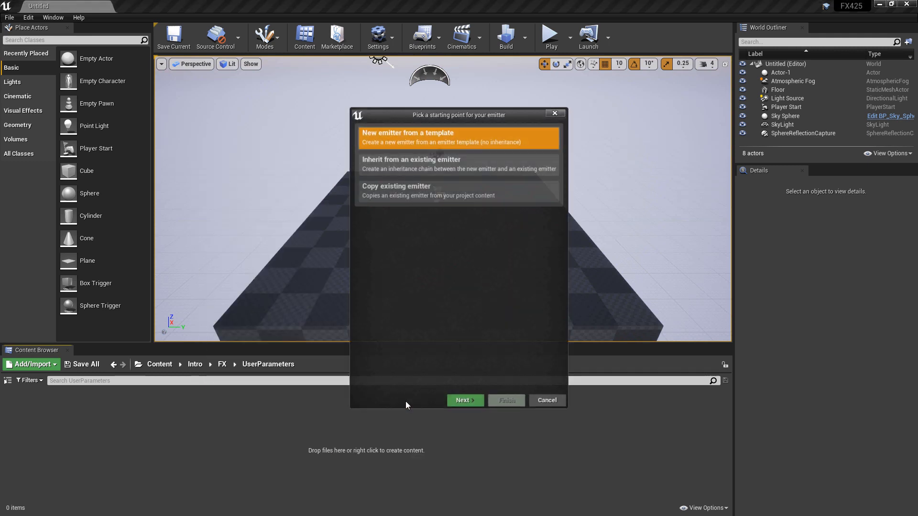
left_click(466, 400)
scroll(458, 316, "down", 5)
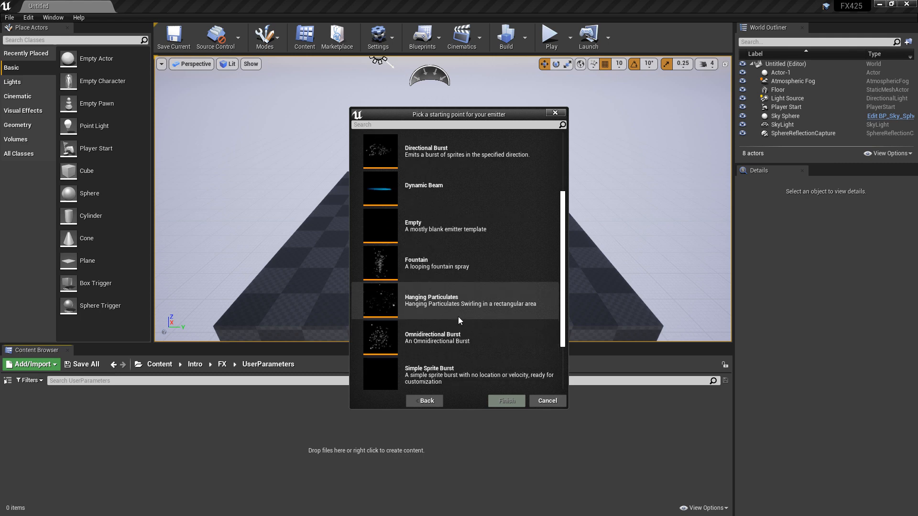
left_click(461, 366)
left_click(507, 401)
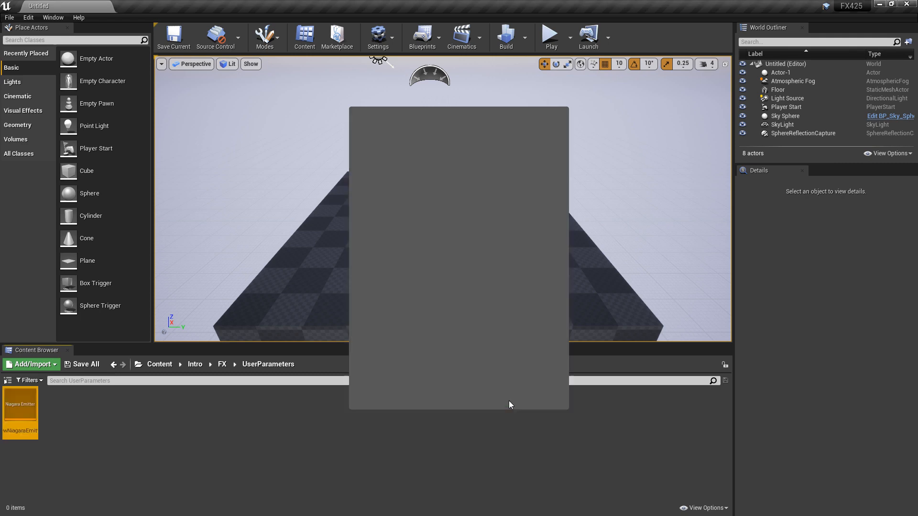
type("NE")
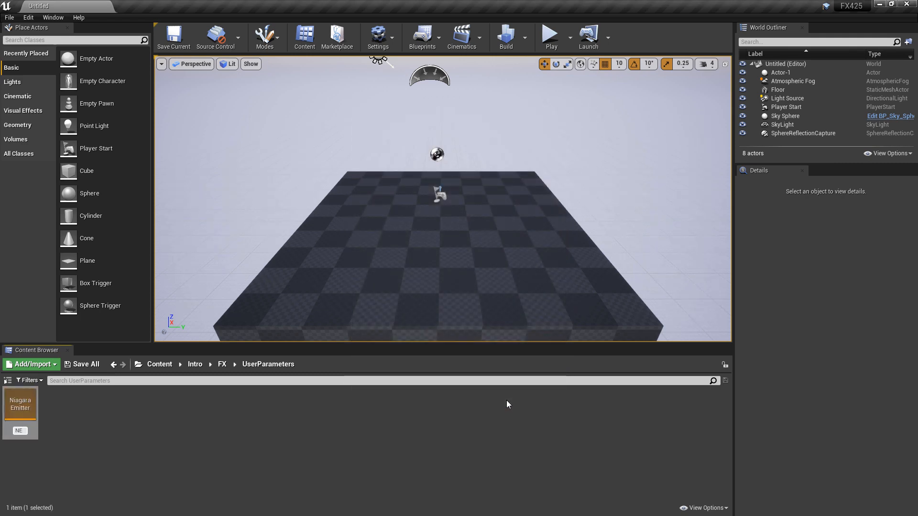
type("_Base_01")
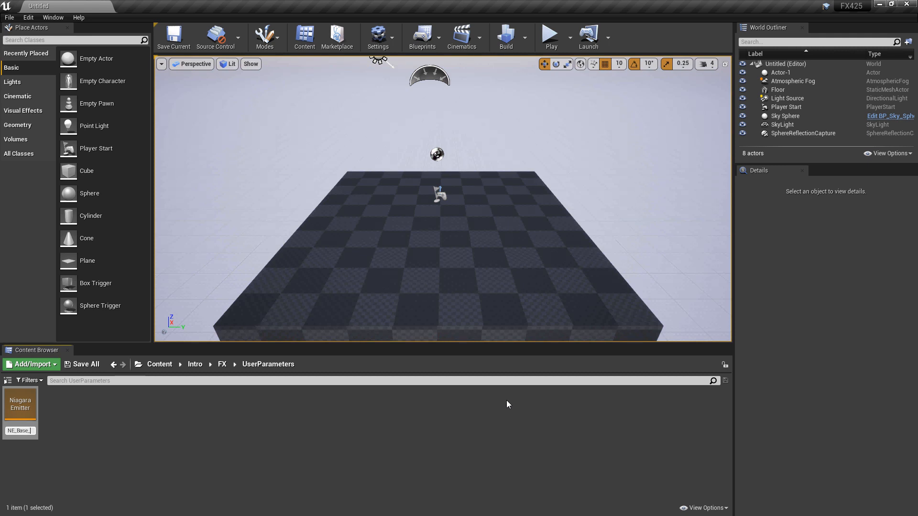
key("Return")
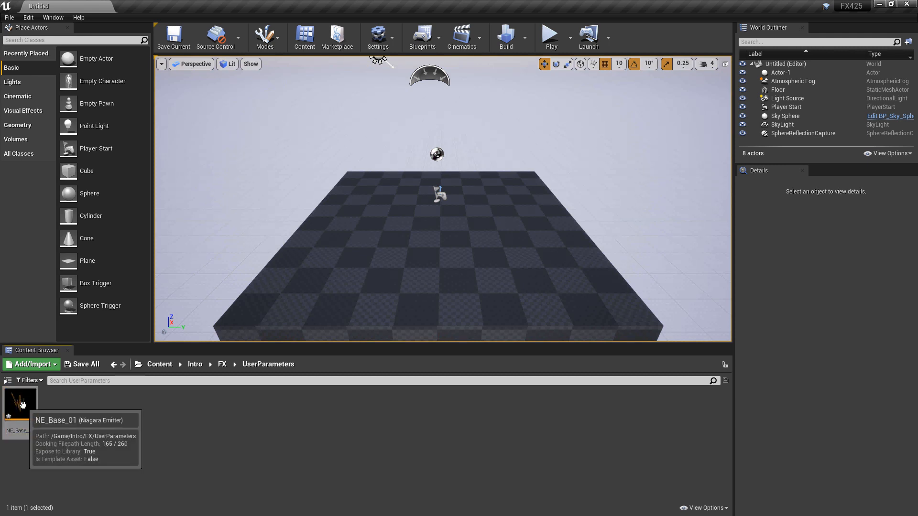
- Create a Niagara system based on the NE_Base_01 emitter and name it NS_Orangeeeee_01
right_click(23, 405)
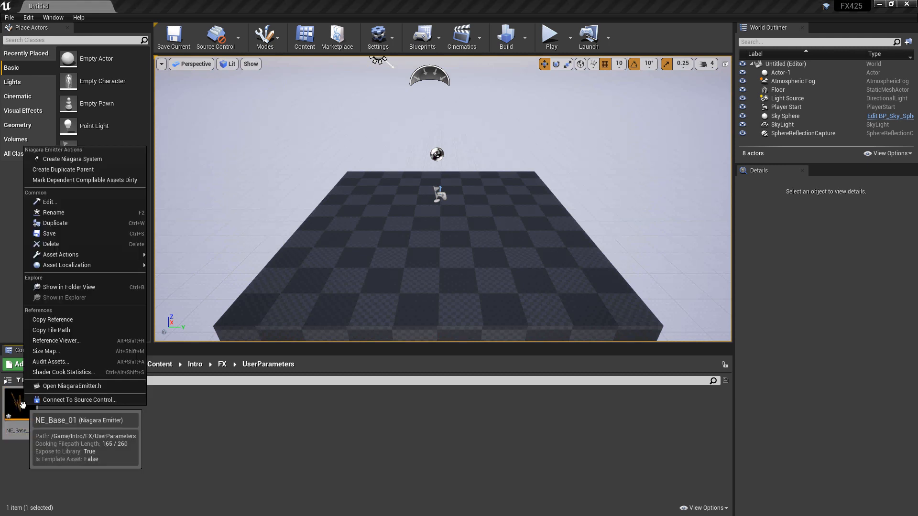
left_click(82, 160)
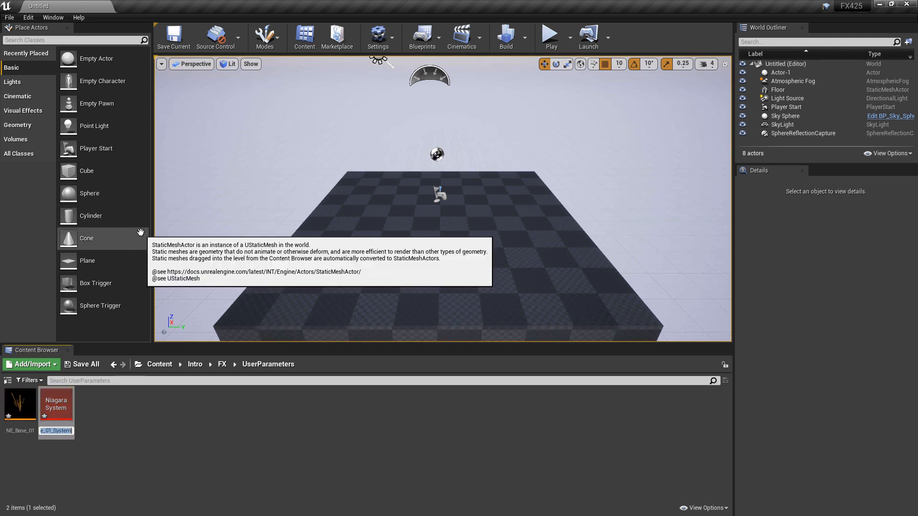
type("NS")
type("_Orangeee")
type("ee_01")
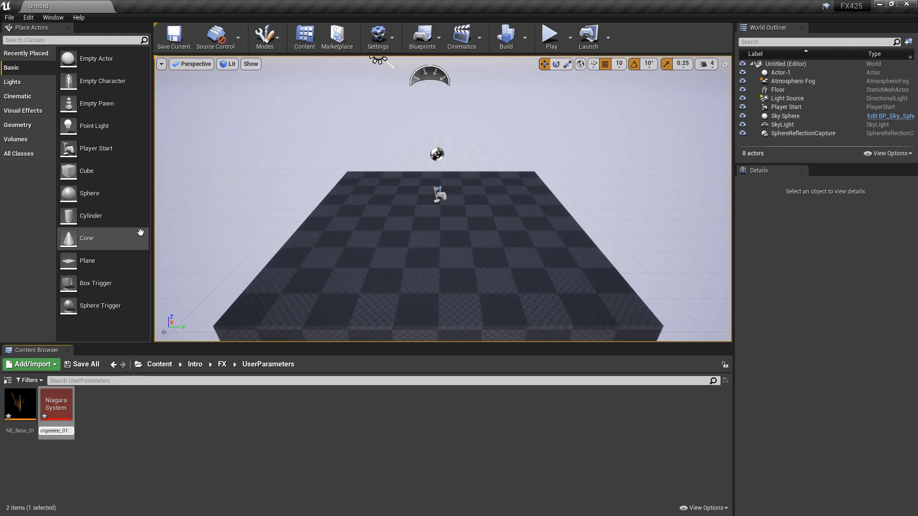
key("Return")
- Duplicate the NS_Orangeeeee_01 system and name the copy NS_Bluee_01
right_click(57, 416)
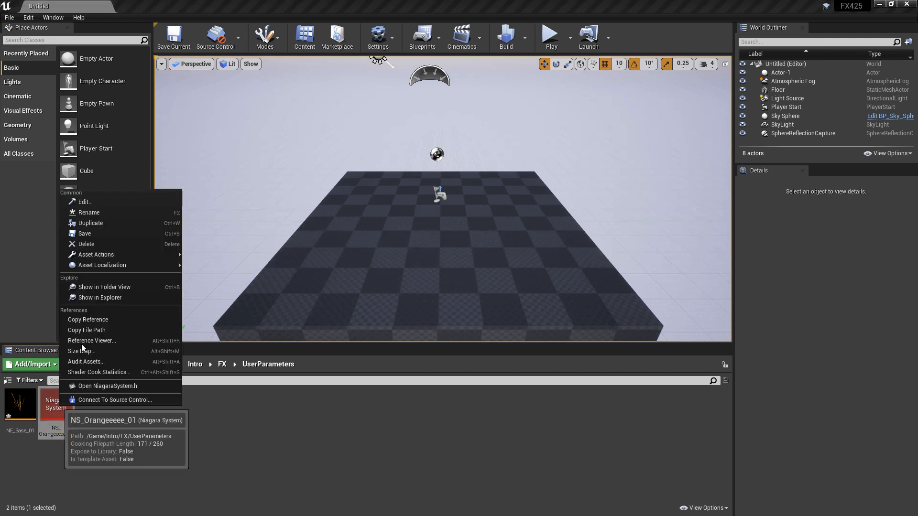
left_click(111, 221)
key("Right")
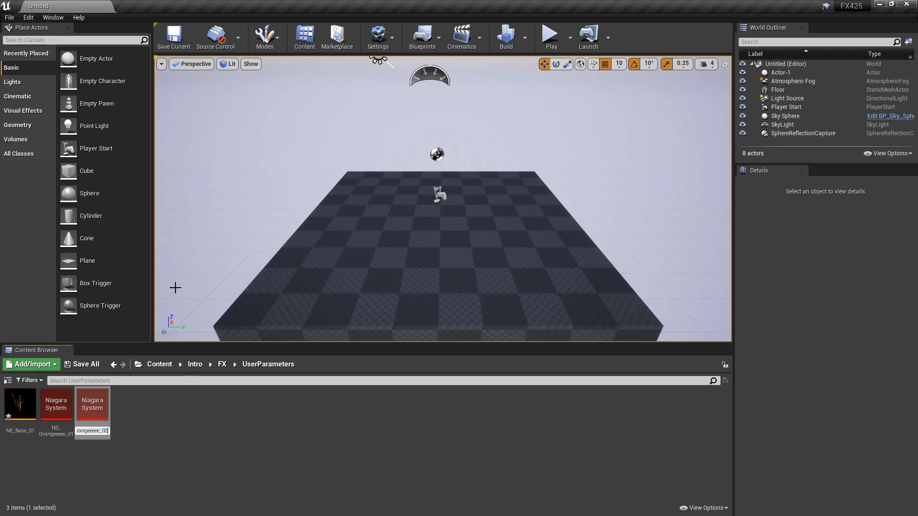
key("ctrl+a")
type("N")
type("S_Bluee_01")
key("Return")
- Duplicate the NS_Bluee_01 system and name the copy NS_Greeeeen_01
right_click(63, 409)
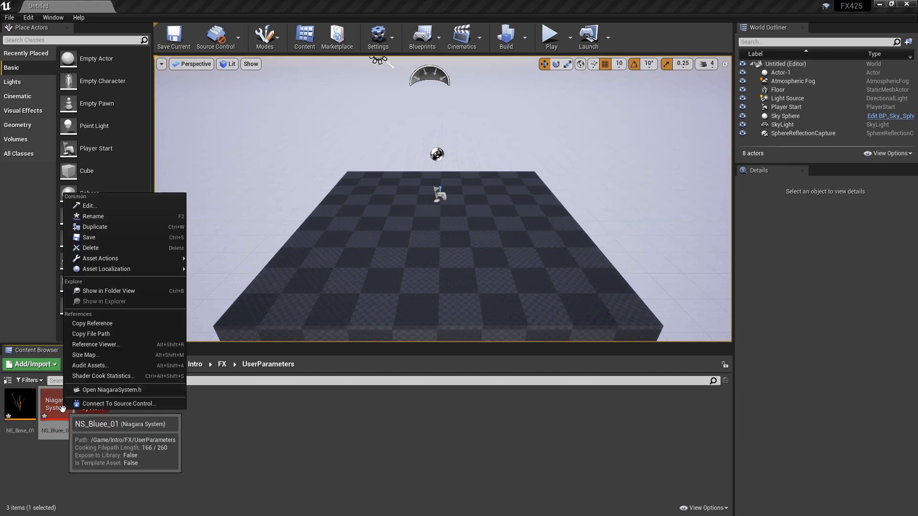
left_click(110, 226)
type("NS_Bl")
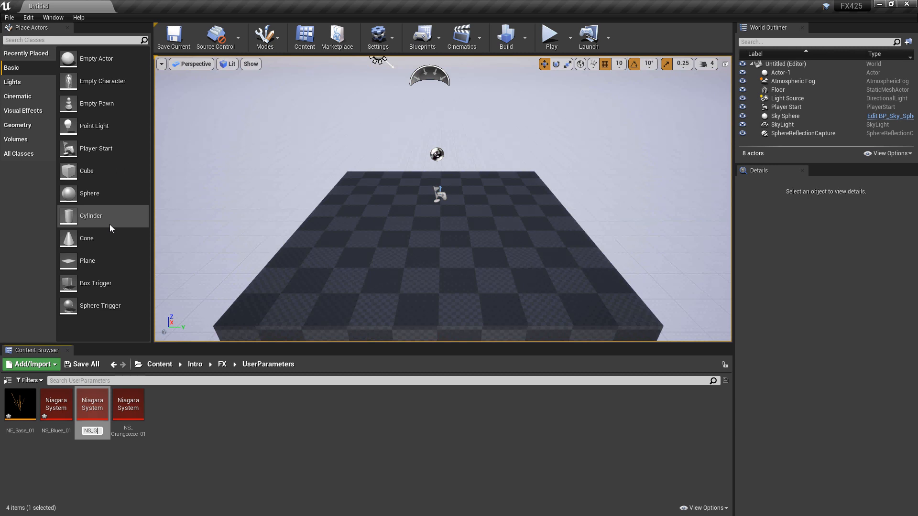
type("eeeeen_01")
key("Return")
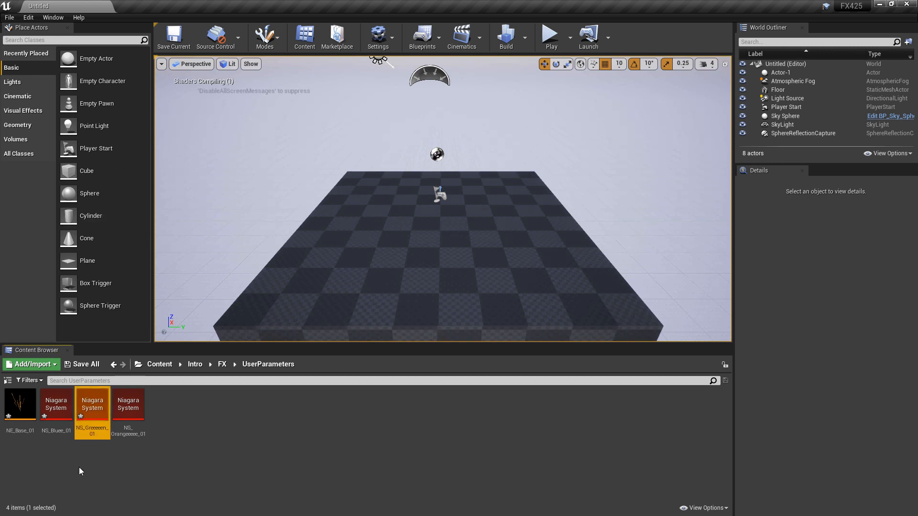
- In NS_Bluee_01, set the Initialize Particle color to blue, about R 0, G 0.05, B 1, and save and close the system
double_click(64, 422)
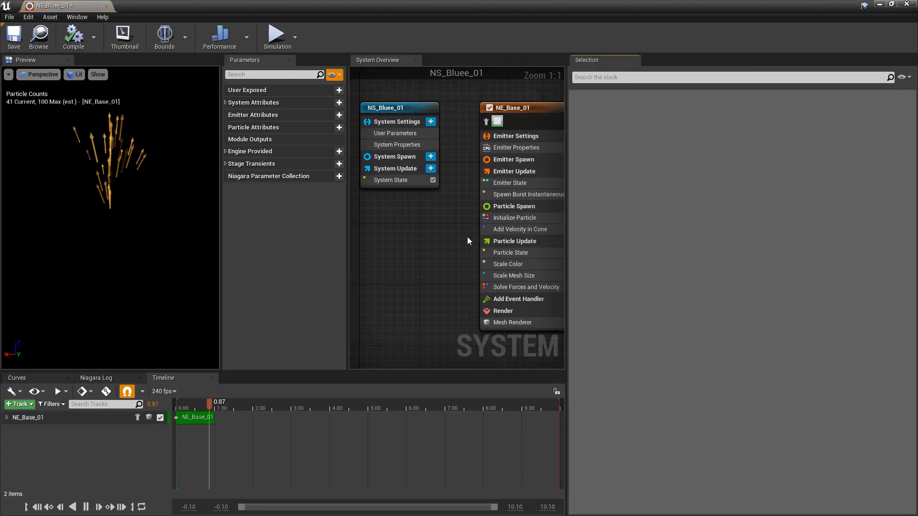
left_click(514, 216)
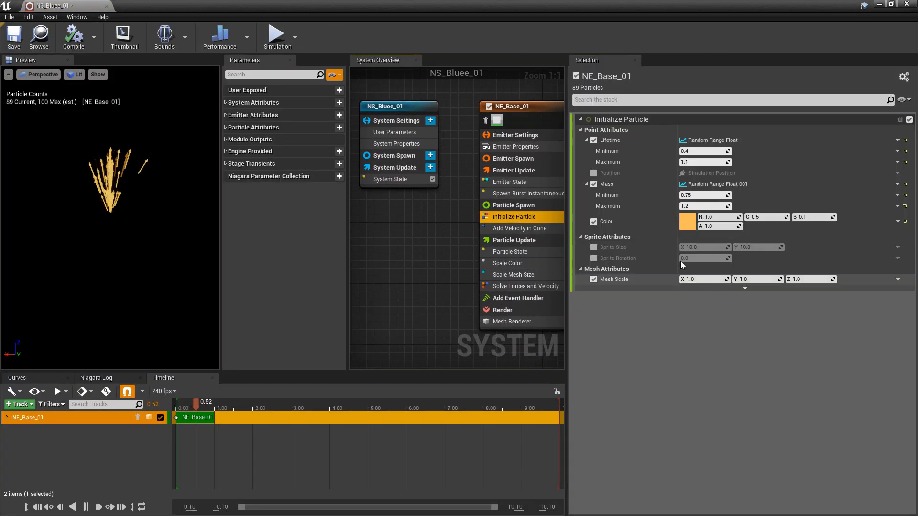
left_click(690, 223)
left_click_drag(728, 281, 717, 264)
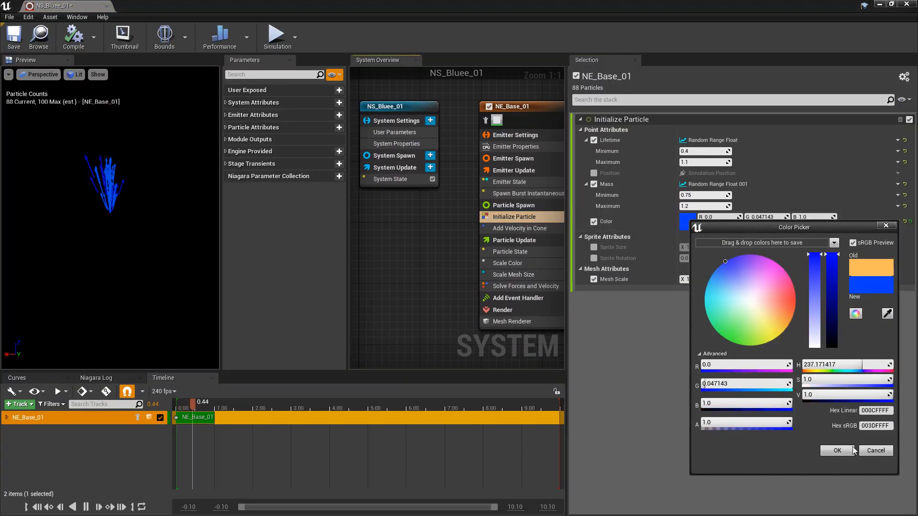
left_click(834, 449)
left_click(14, 38)
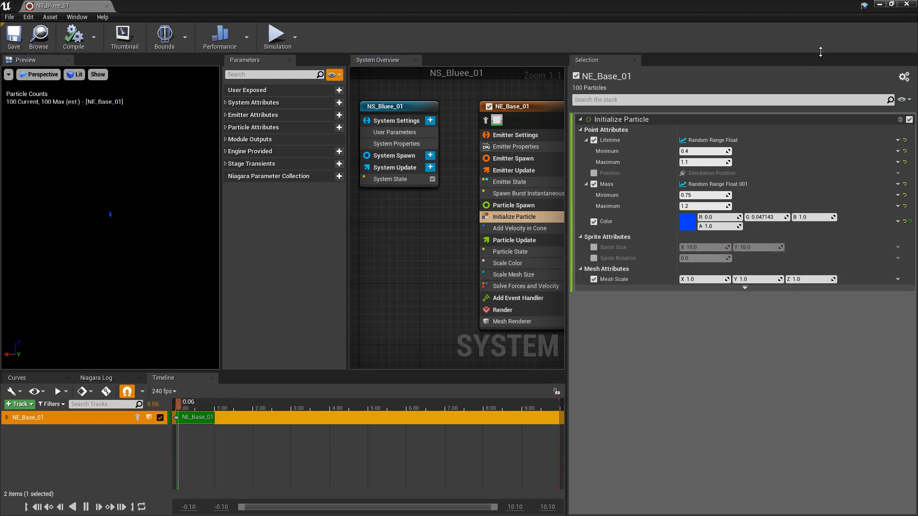
left_click(907, 4)
- In NS_Greeeeen_01, set the Initialize Particle color to green, about R 0.04, G 1, B 0, and save and close the system
left_click(92, 407)
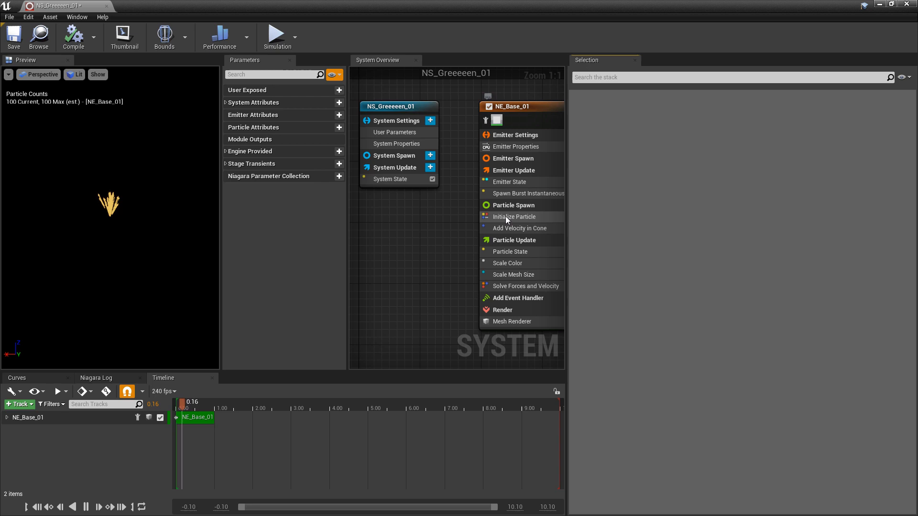
left_click(514, 217)
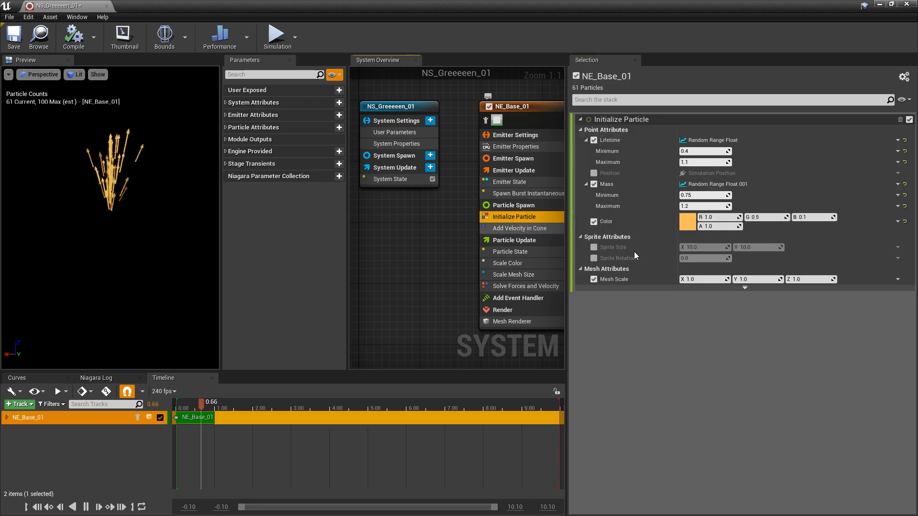
left_click(692, 226)
left_click_drag(748, 313, 730, 351)
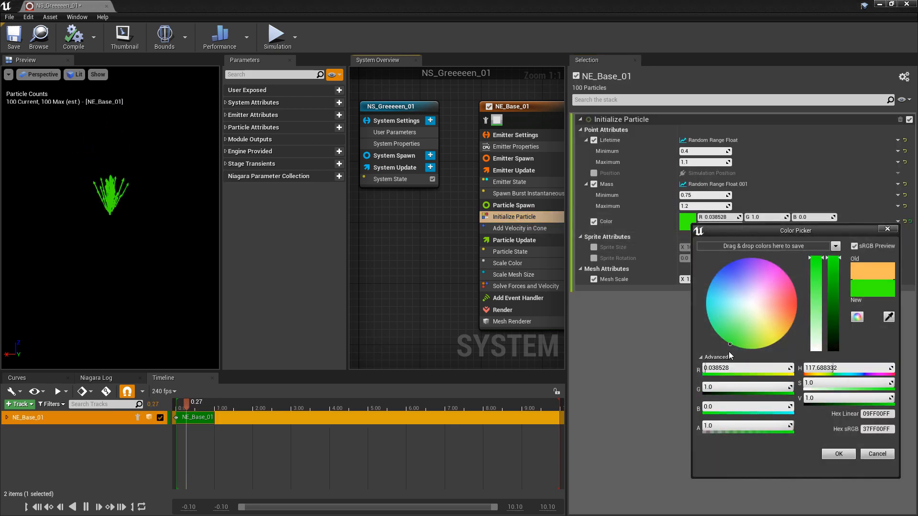
left_click(853, 456)
left_click(14, 37)
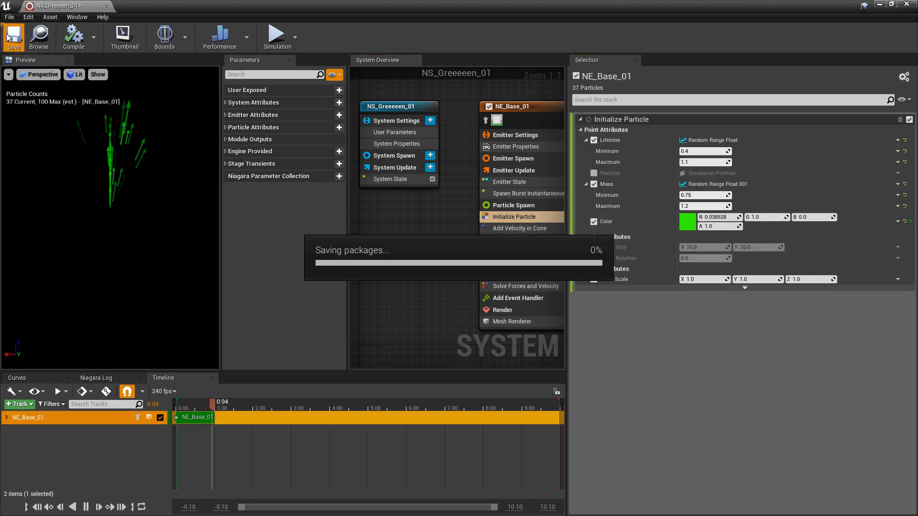
left_click(911, 5)
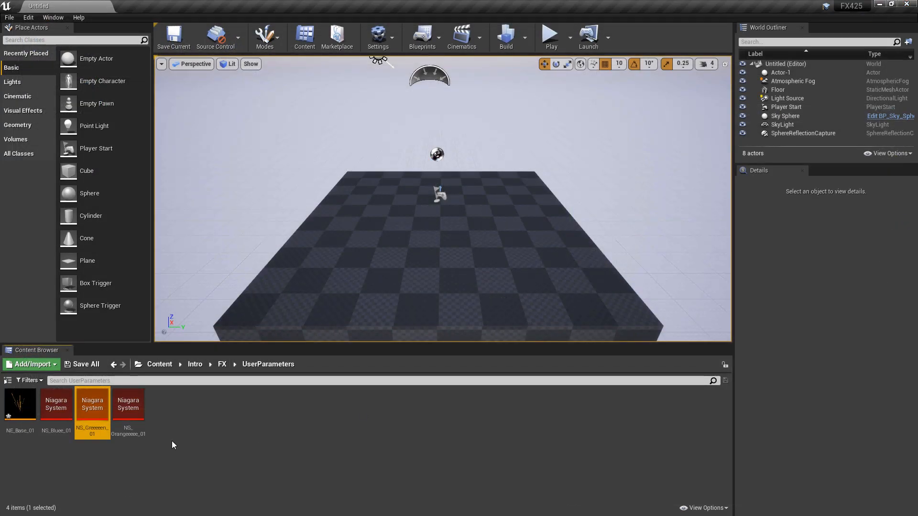
- Examine the User Parameters of the NS_Bluee_01 system and the parameter types that can be added there
left_click(62, 419)
double_click(62, 419)
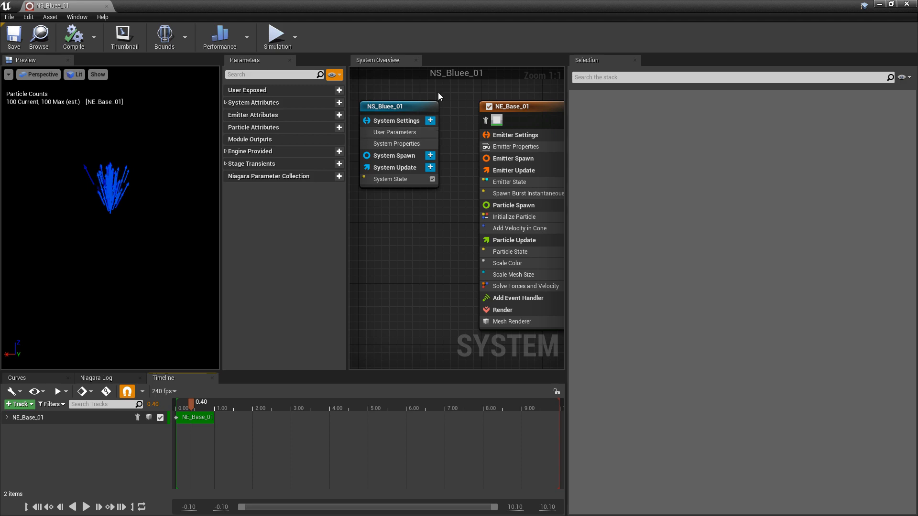
left_click(396, 133)
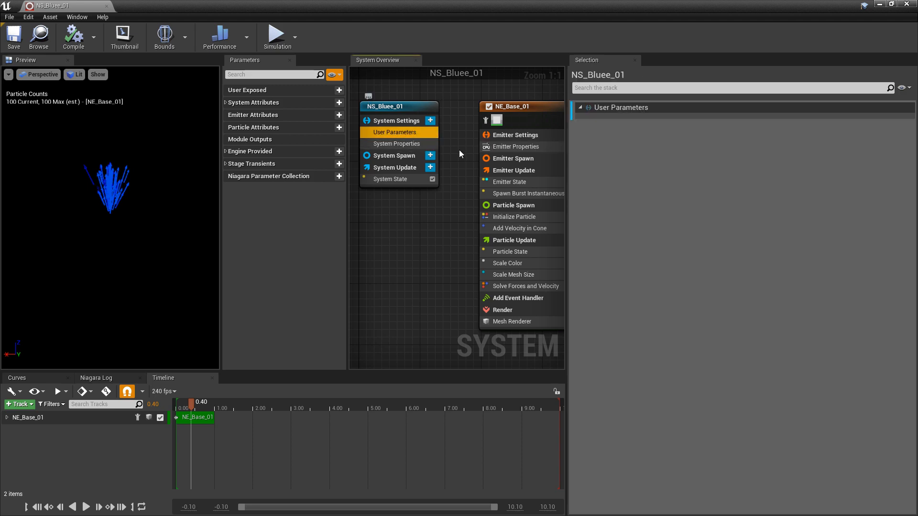
left_click(430, 121)
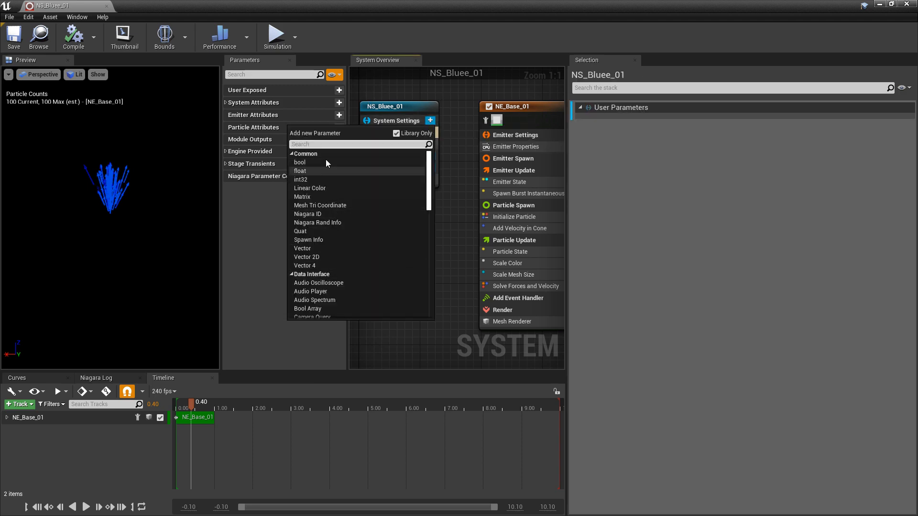
left_click(459, 115)
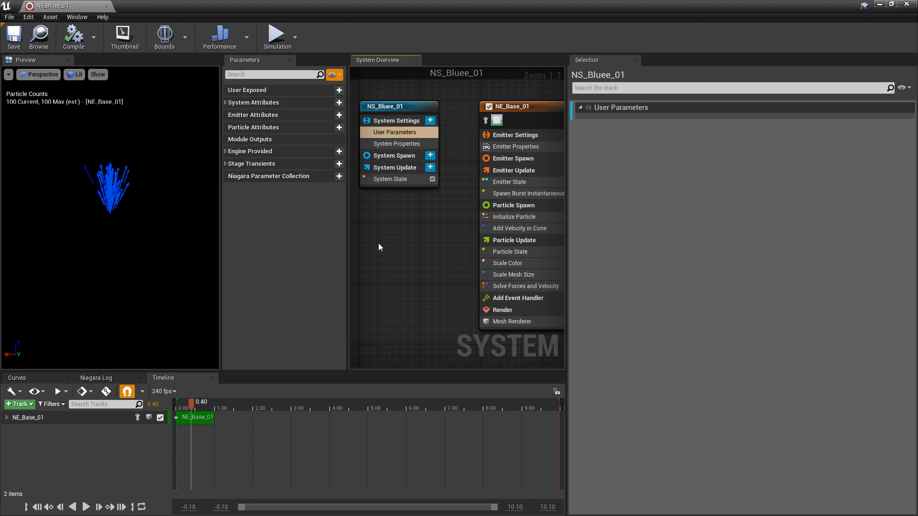
left_click(907, 4)
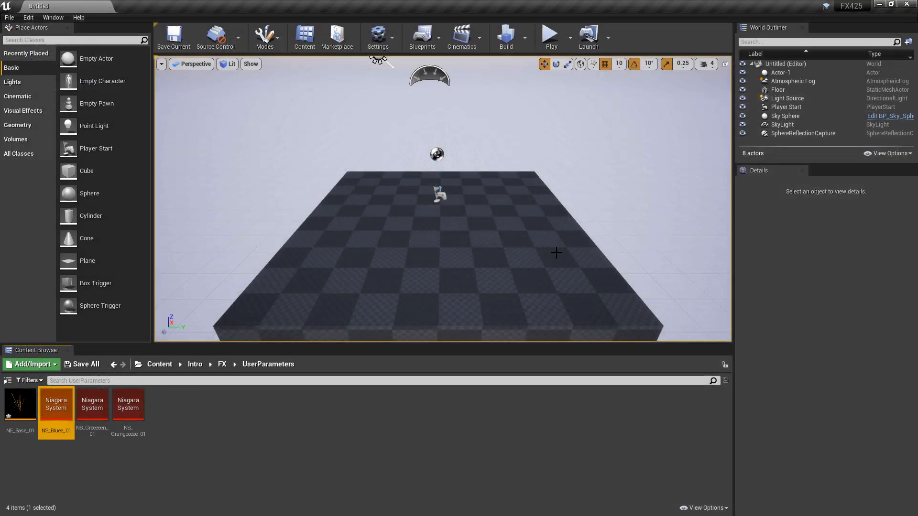
- Try to add a user-exposed float parameter named MySweeetFloat to the NE_Base_01 emitter, then save and close it
left_click(169, 457)
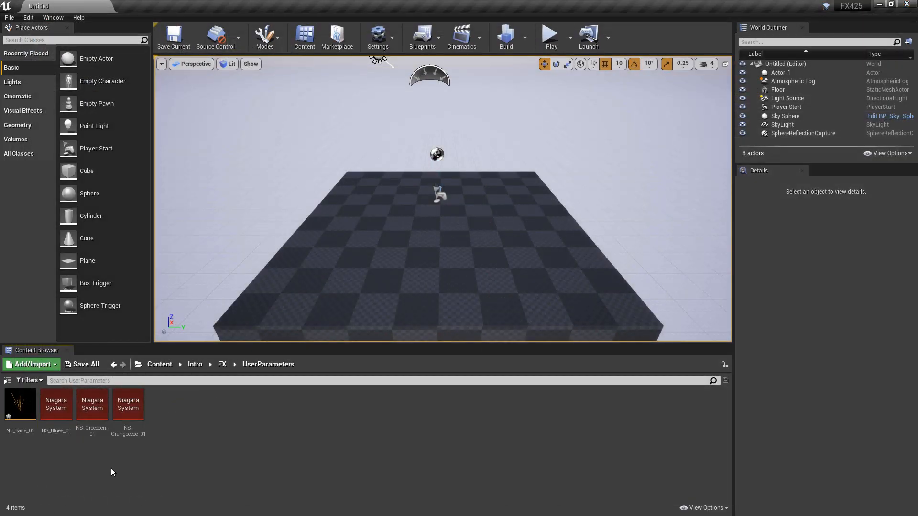
double_click(21, 406)
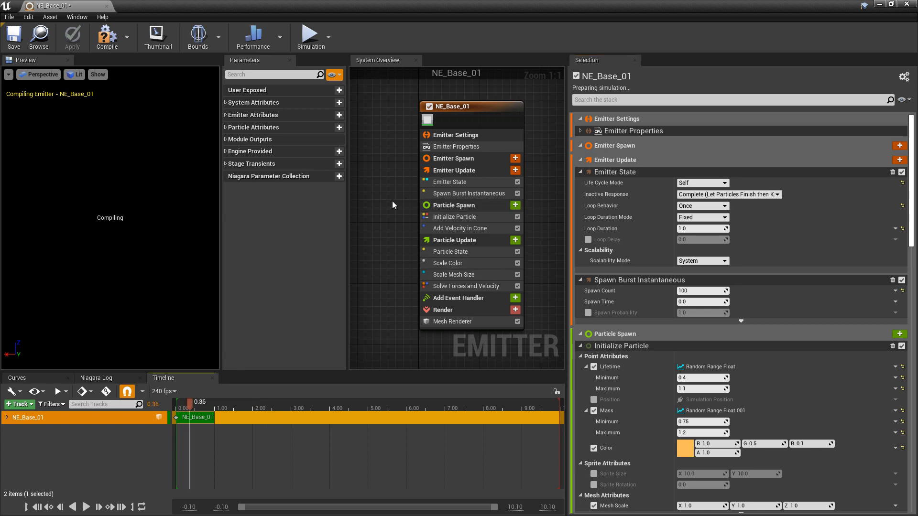
right_click_drag(392, 203, 432, 218)
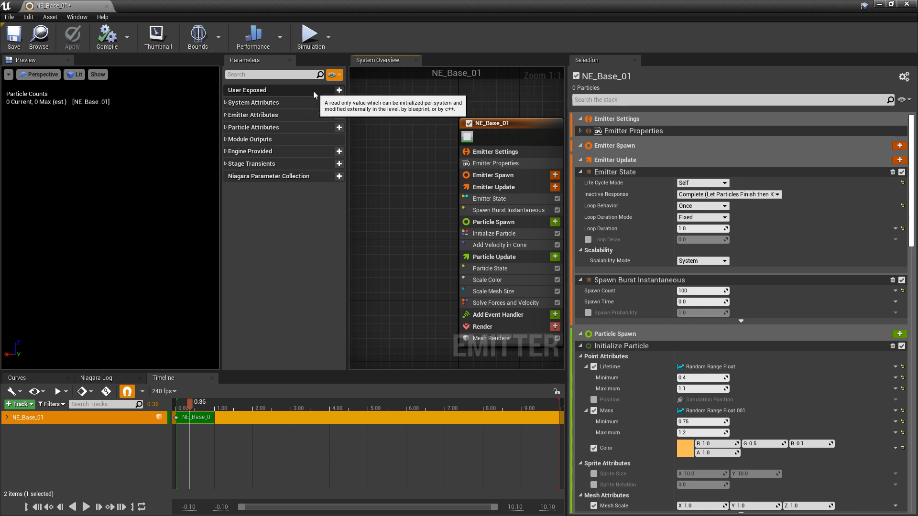
left_click(339, 91)
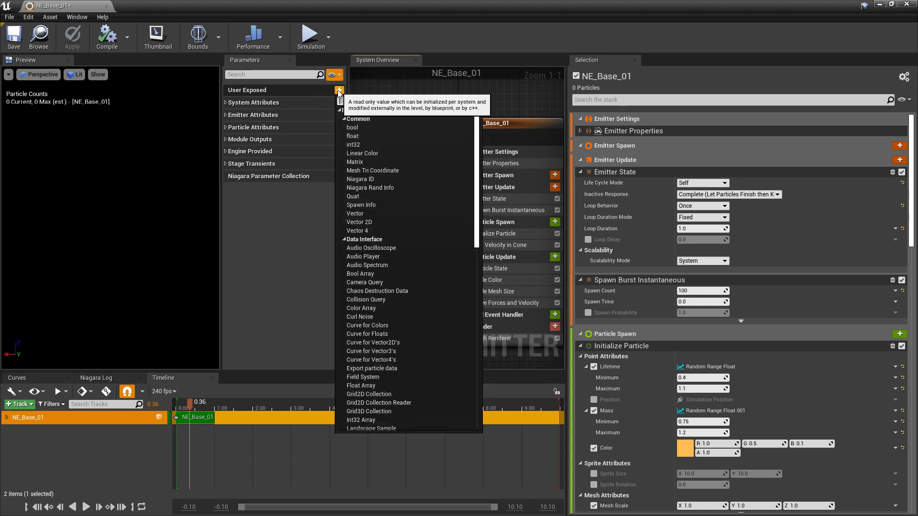
type("float")
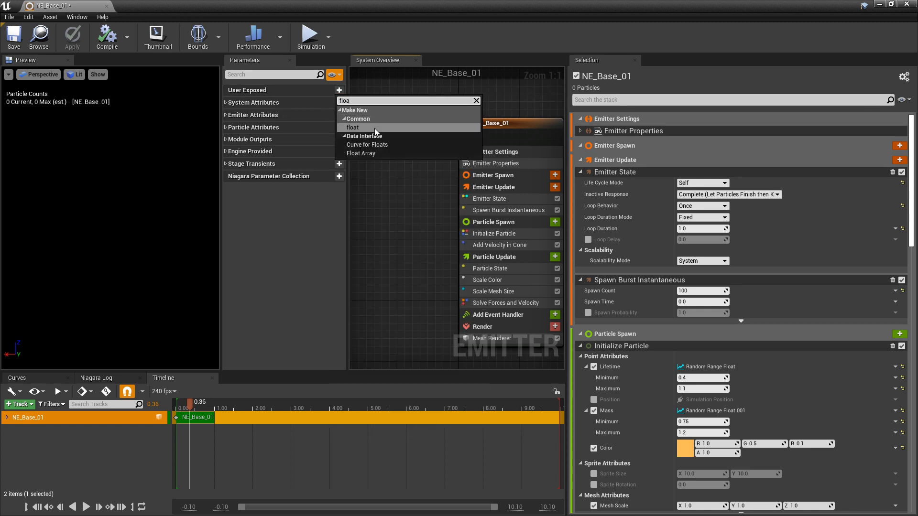
left_click(378, 127)
type("MySweeetFloat")
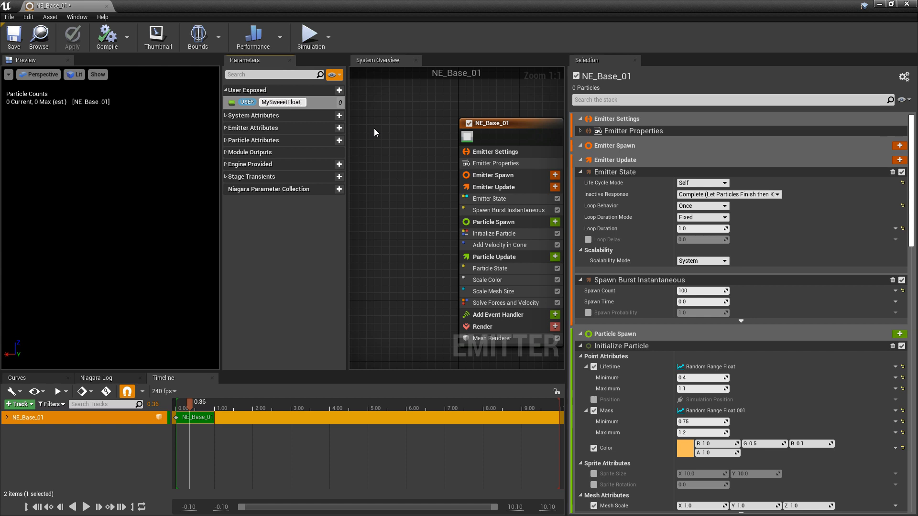
key("Return")
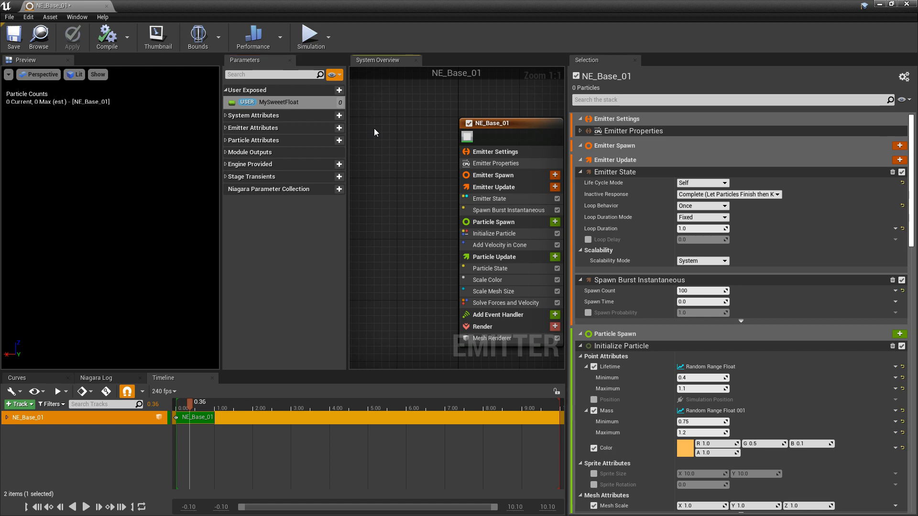
left_click(13, 39)
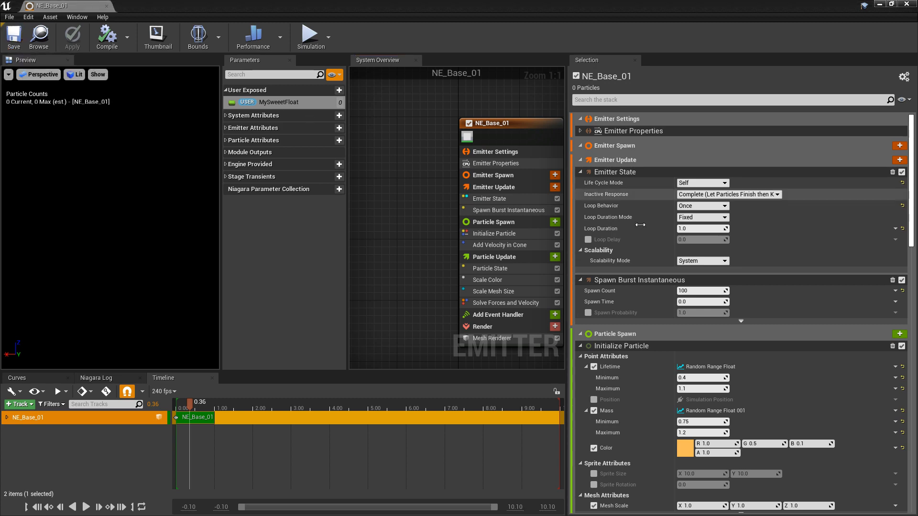
left_click(908, 5)
- Open the NS_Bluee_01 system, check its User Parameters for the emitter's float, and close the system
left_click(90, 451)
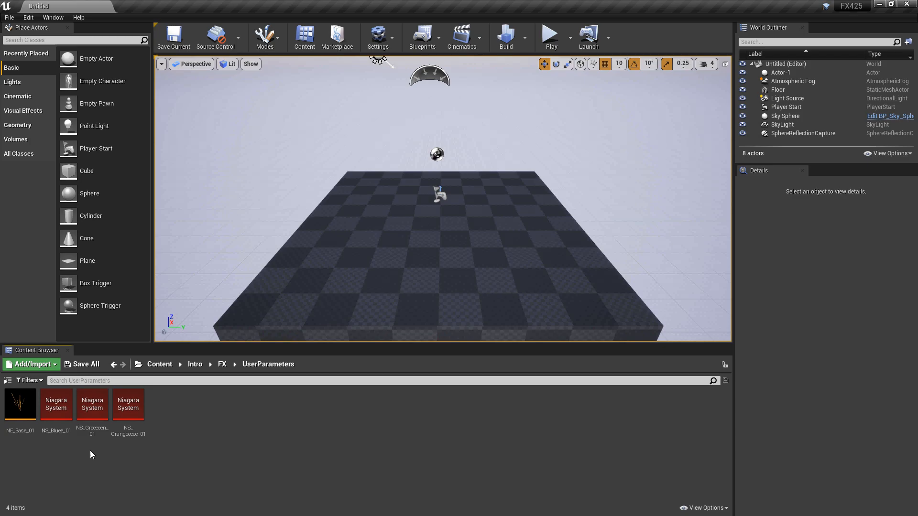
left_click(63, 409)
double_click(62, 409)
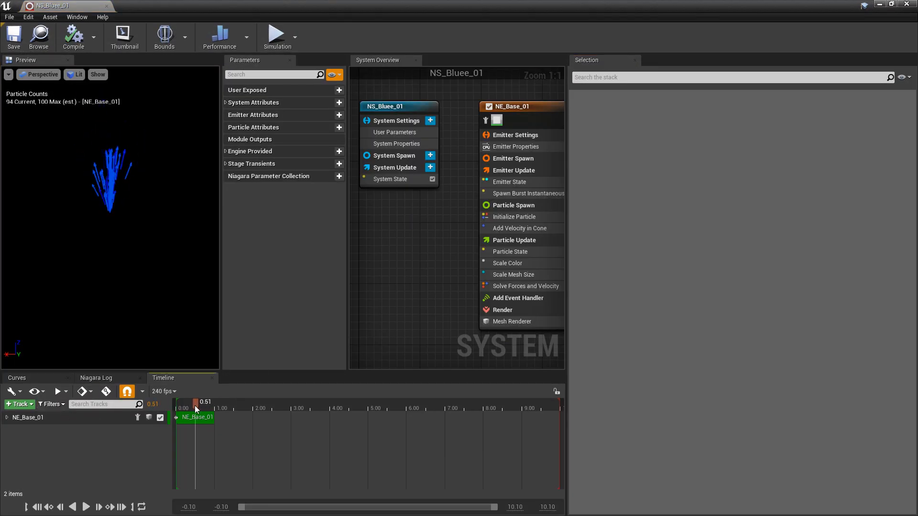
left_click(401, 132)
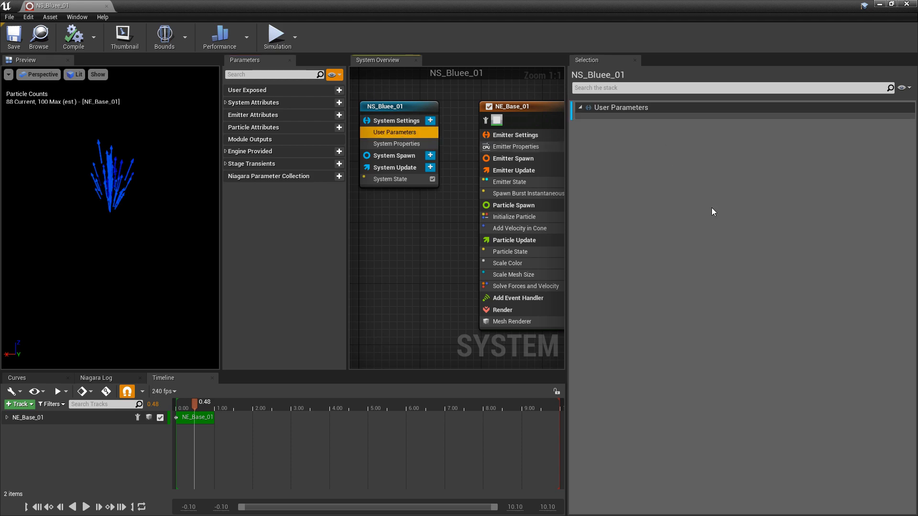
left_click(907, 6)
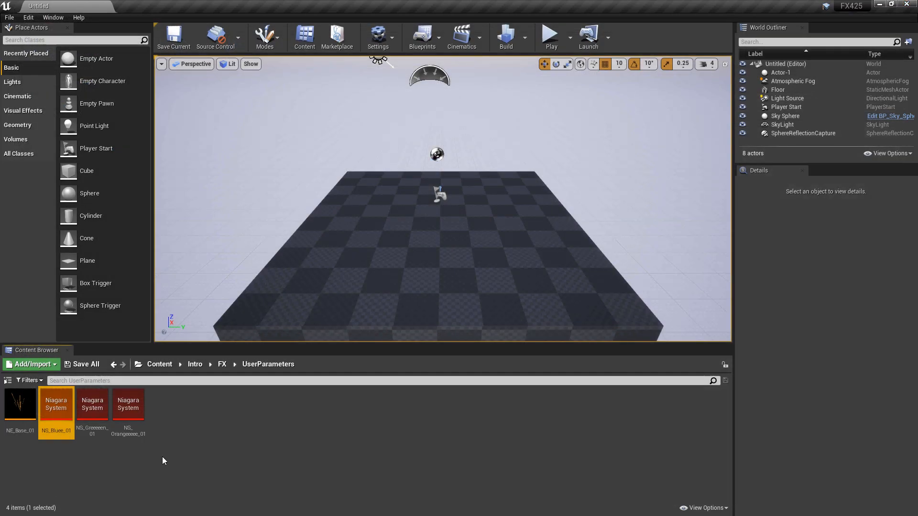
- Reopen NE_Base_01 and add a user-exposed float parameter named MySweeetFloat
double_click(30, 413)
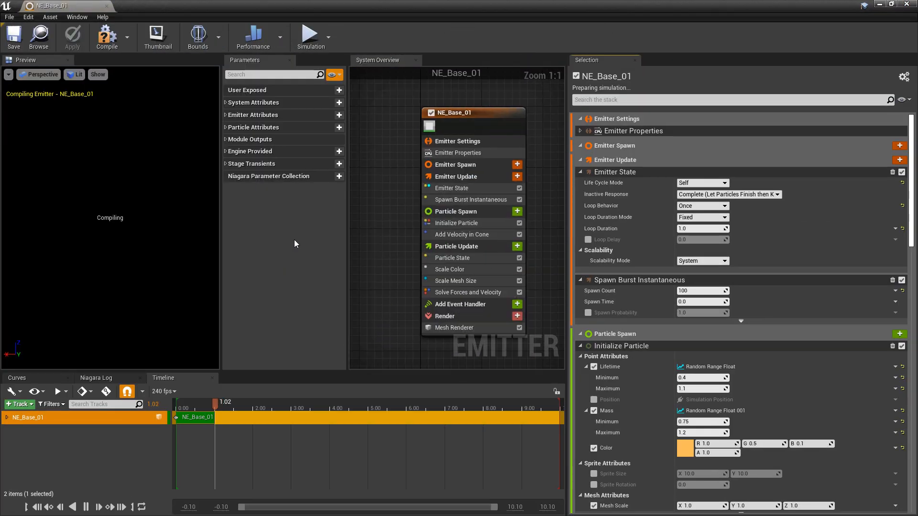
left_click(195, 406)
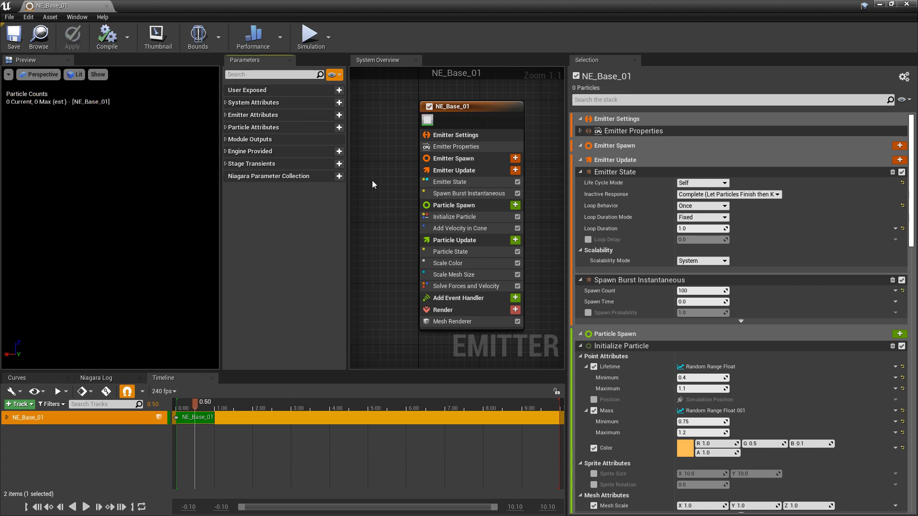
left_click(339, 90)
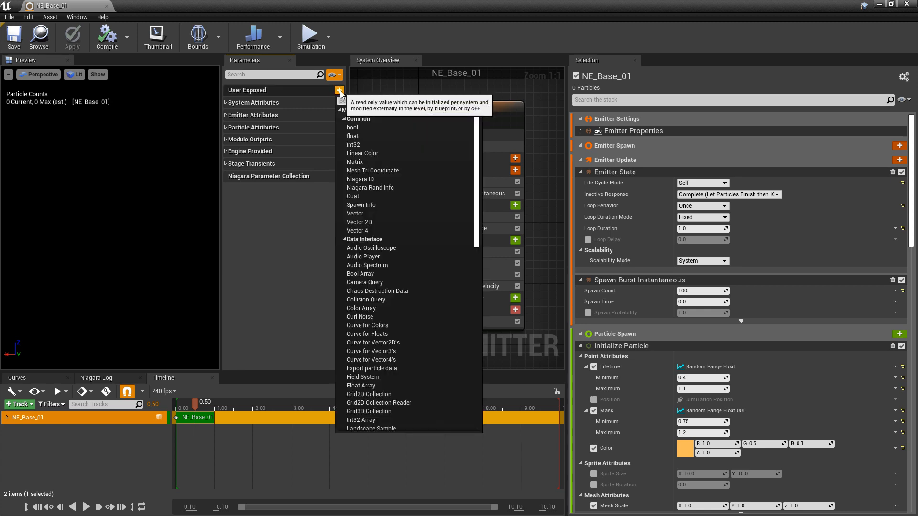
type("flo")
key("Return")
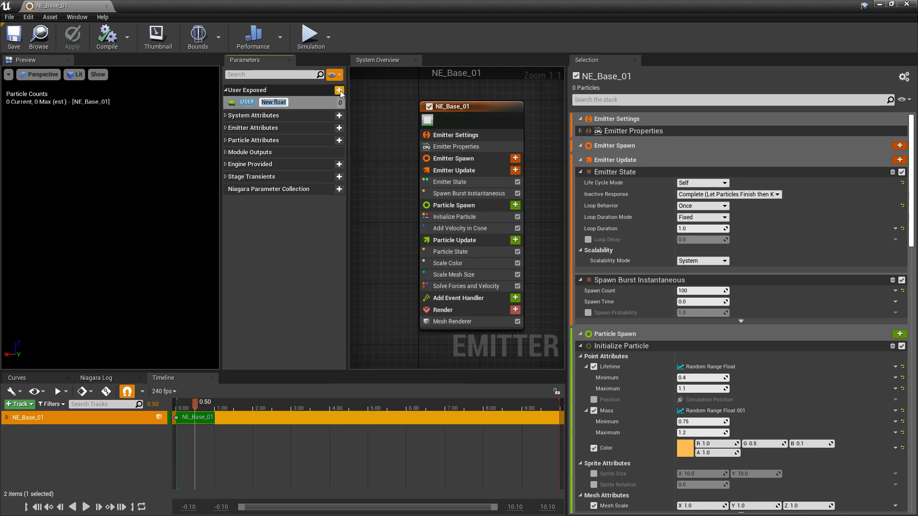
type("MySweeetF")
key("Return")
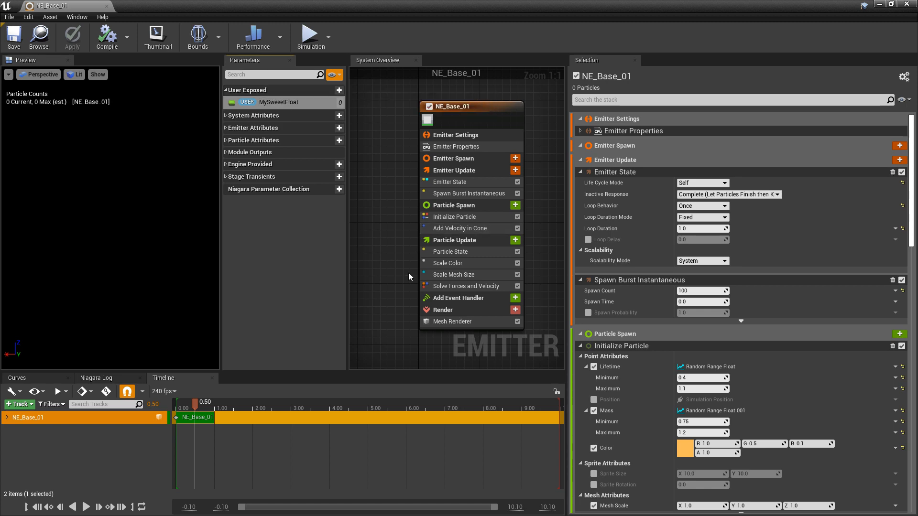
- Link MySweeetFloat to the Scale Curve input of the Scale Mesh Size module, and save and close the emitter
left_click(456, 276)
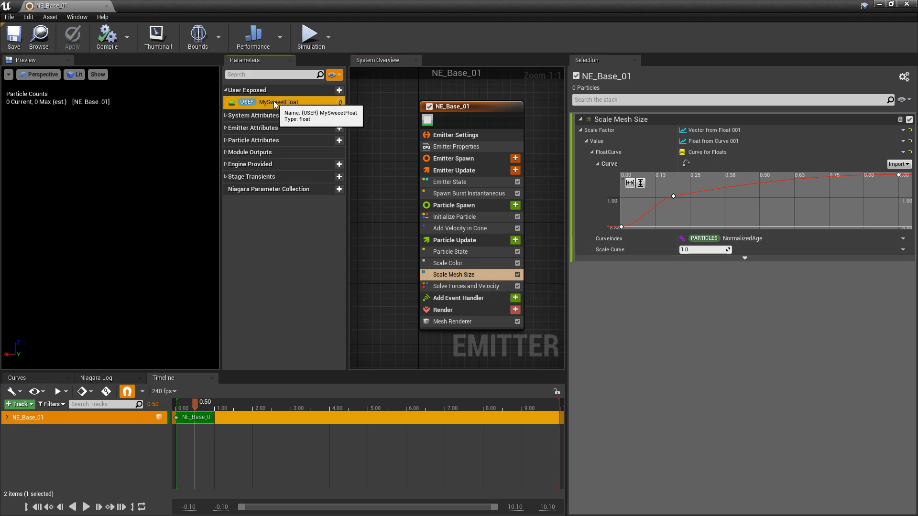
left_click_drag(282, 102, 699, 252)
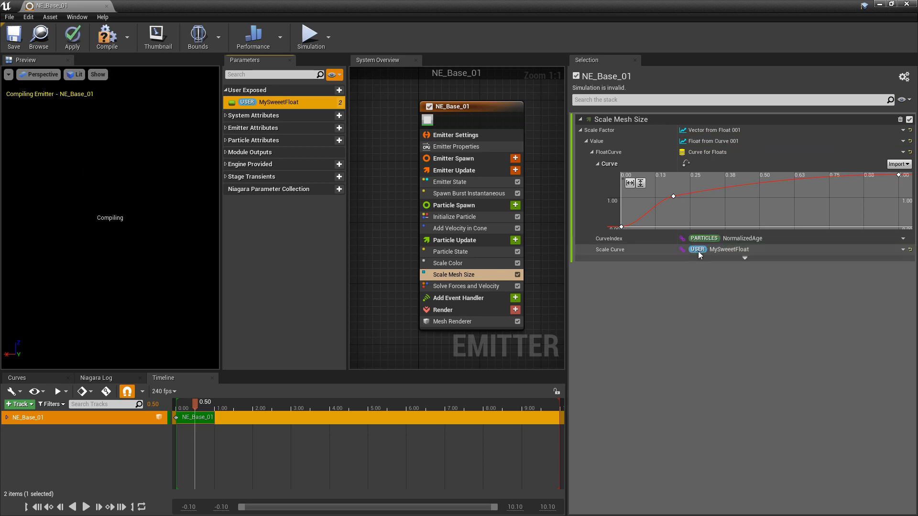
left_click(12, 41)
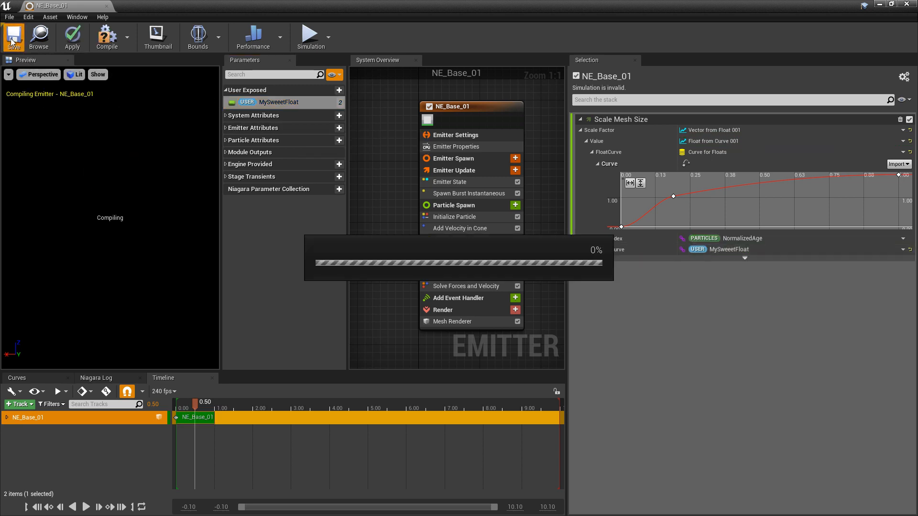
left_click(907, 5)
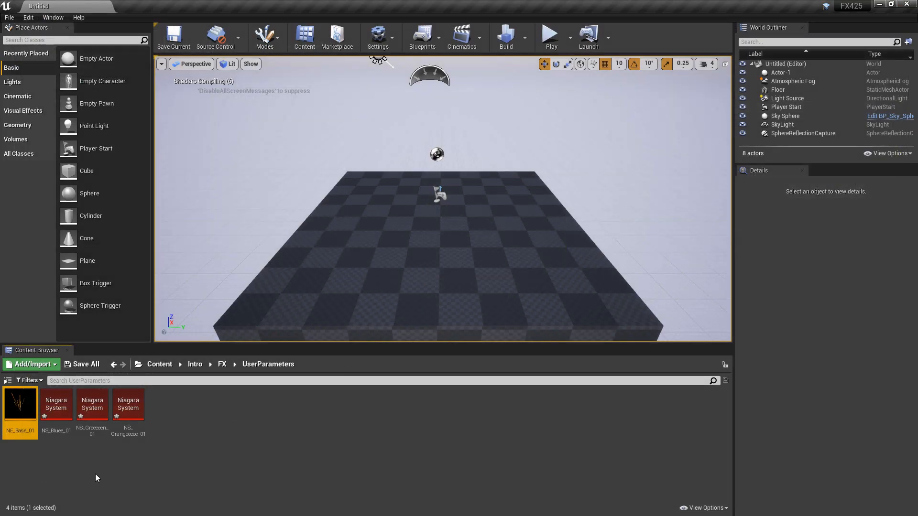
- Open NS_Bluee_01 and check its user-exposed parameters and User Parameters for MySweeetFloat
double_click(62, 410)
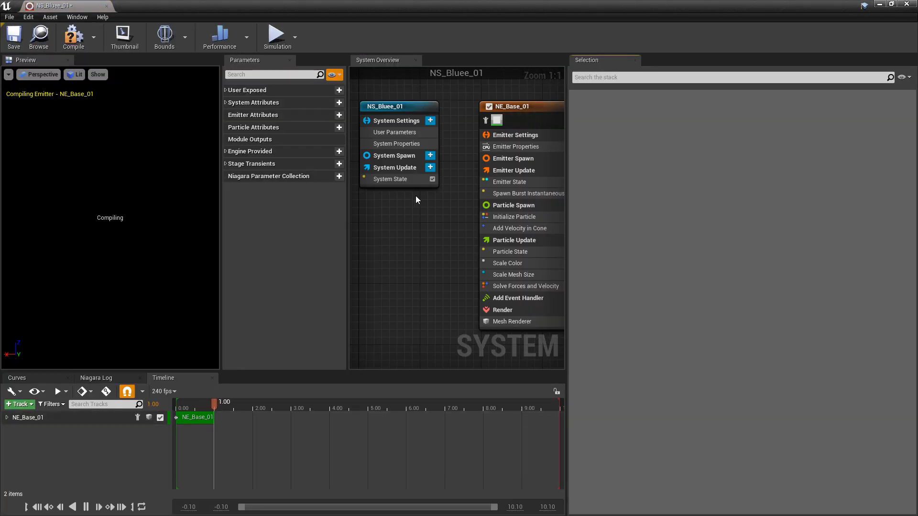
left_click(280, 90)
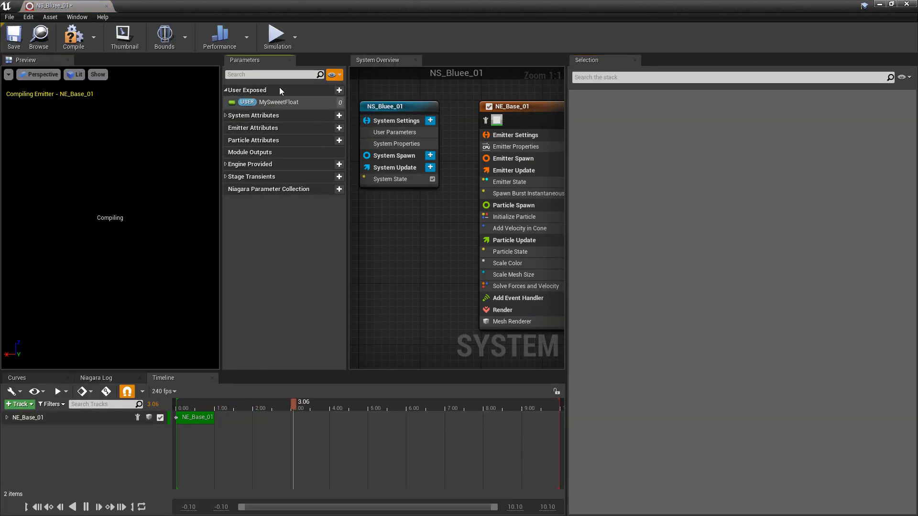
left_click(394, 132)
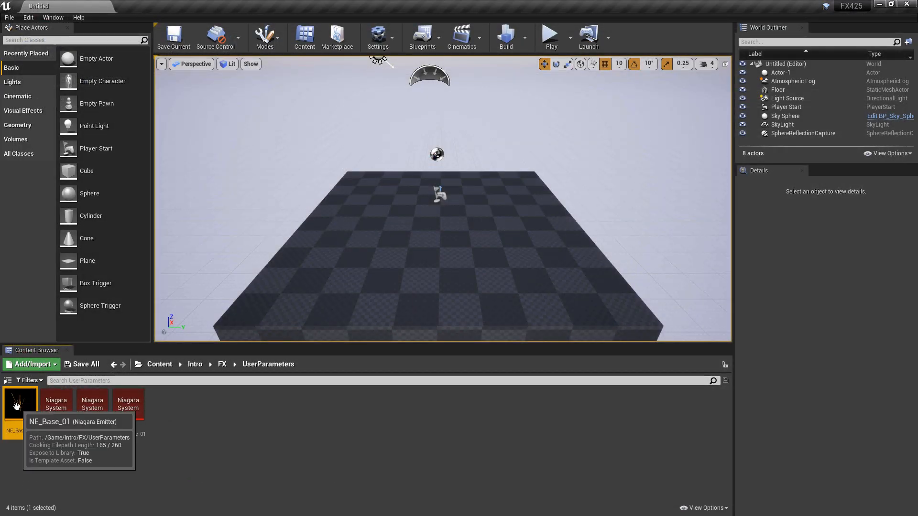
- In NE_Base_01, add a Set Parameters module to Emitter Spawn and search its available parameters for "my"
double_click(17, 406)
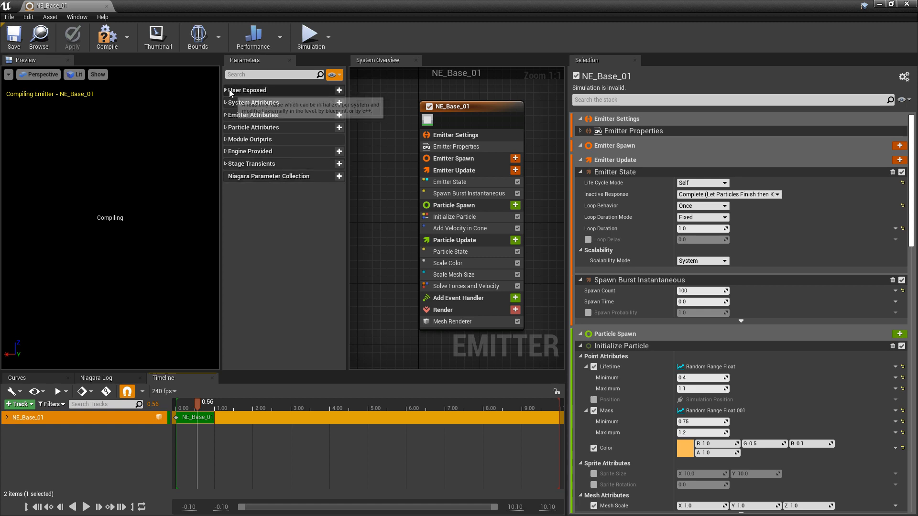
left_click(230, 91)
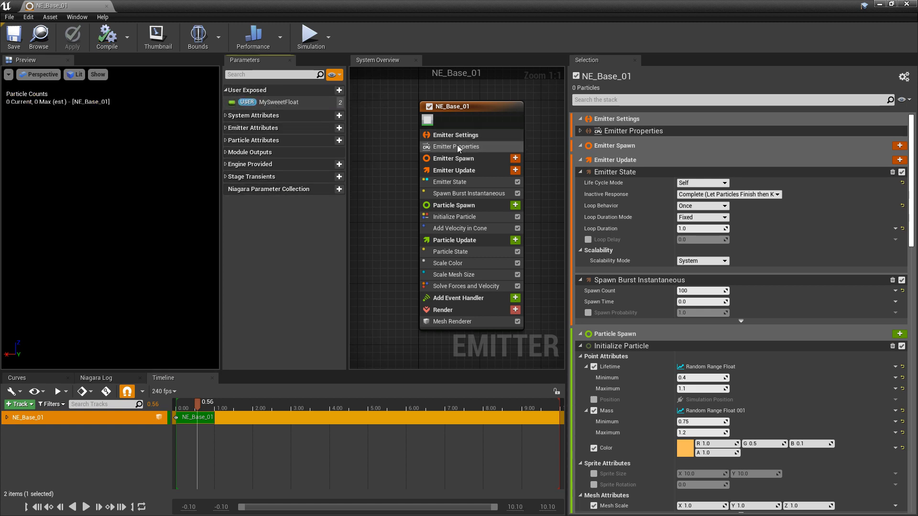
left_click(515, 158)
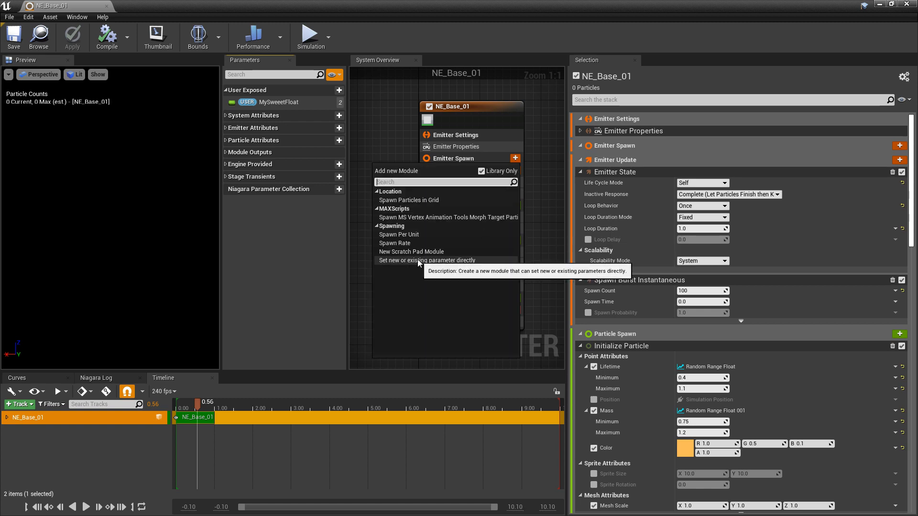
left_click(418, 260)
left_click(891, 119)
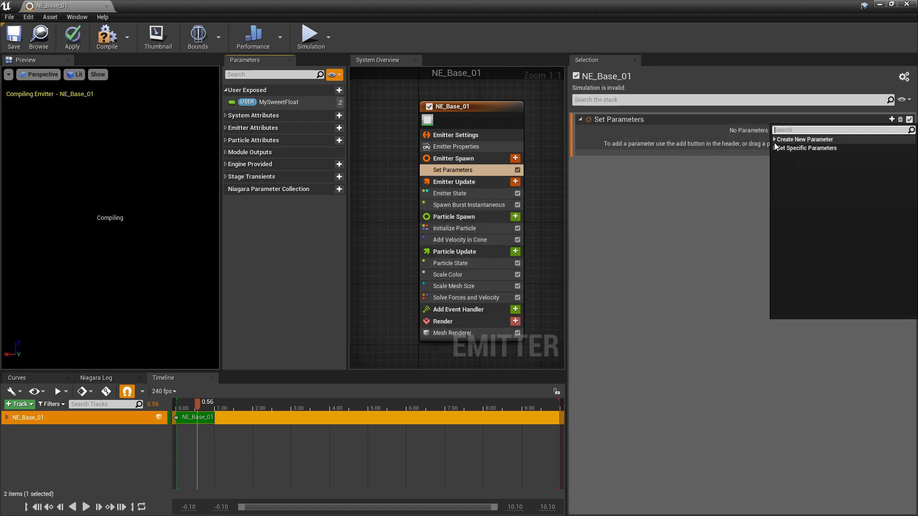
type("my")
key("Escape")
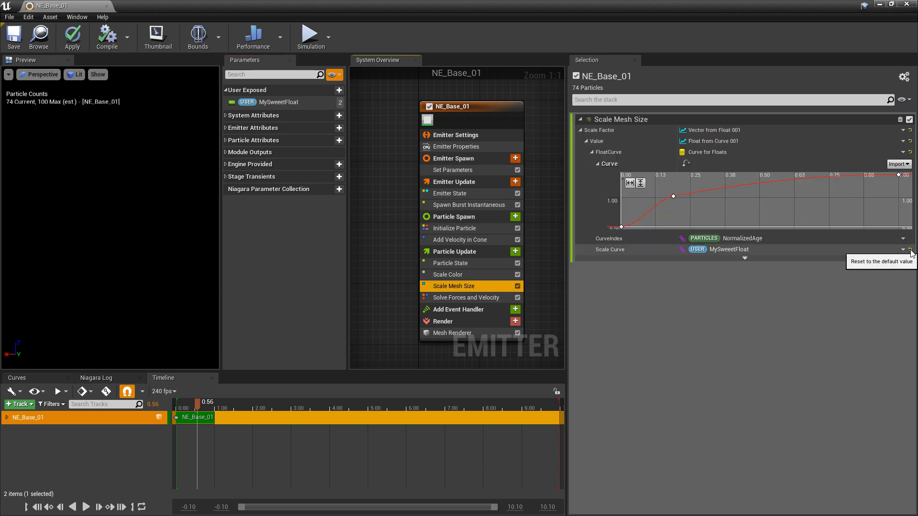
- Reset the Scale Curve of the Scale Mesh Size module to 1.0 and save the NE_Base_01 emitter
left_click(910, 250)
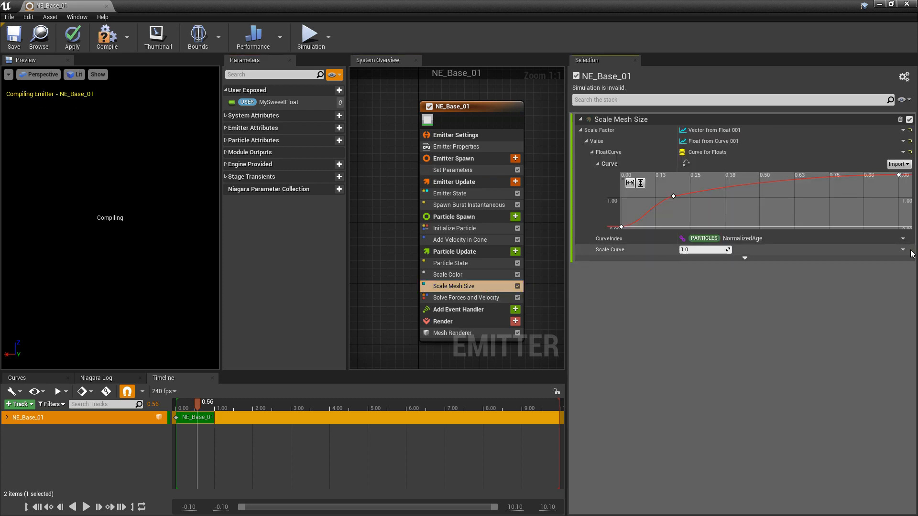
left_click(14, 38)
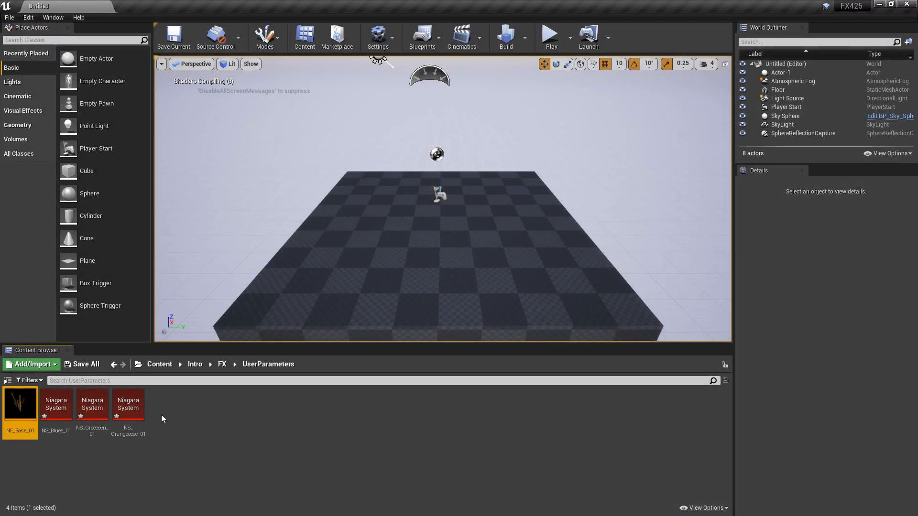
- Reopen NS_Bluee_01 to check its user-exposed parameters and particle preview, and close the system
double_click(58, 407)
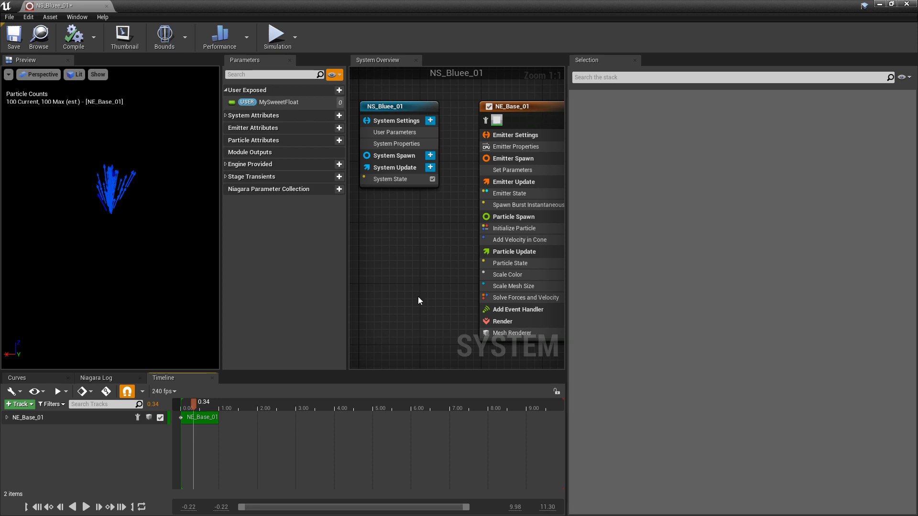
left_click(907, 4)
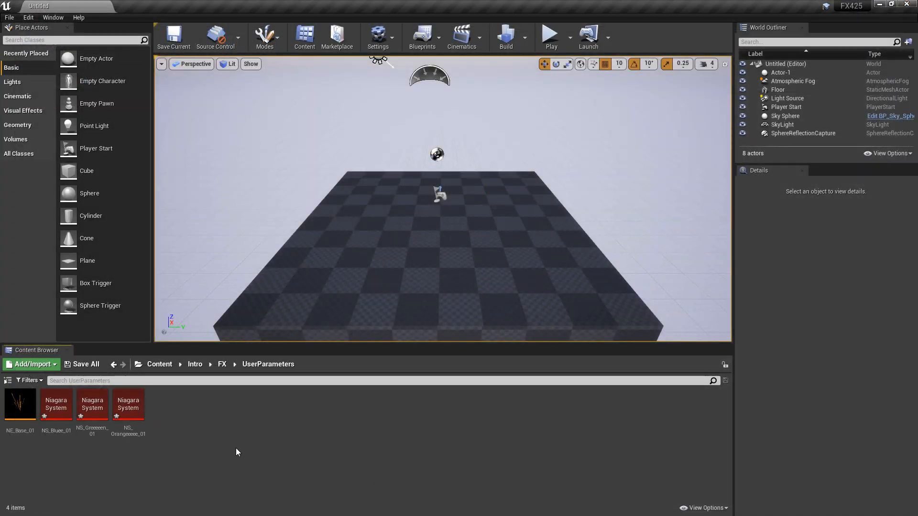